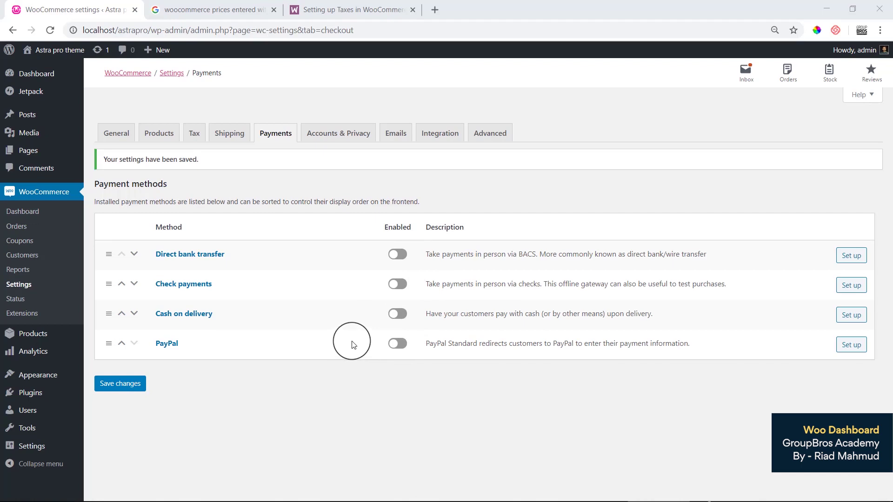
Enable the PayPal payment method and open its settings to check the PayPal email field
click(402, 349)
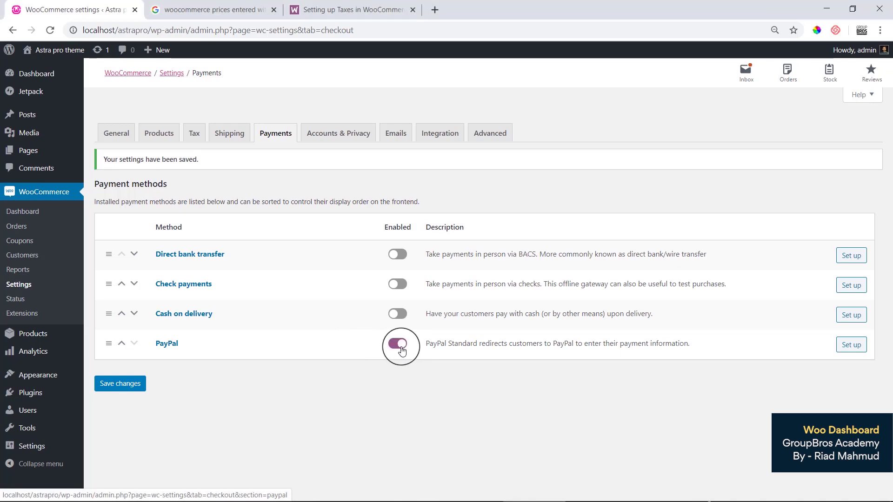
click(854, 347)
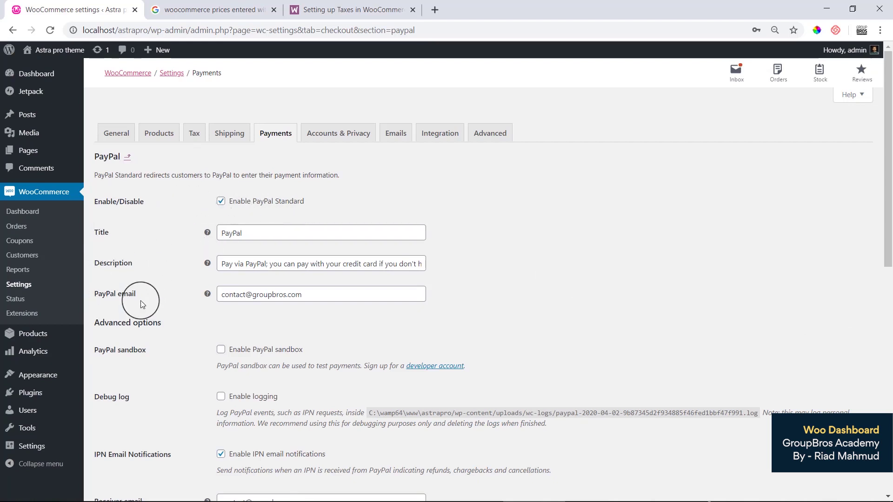
drag(303, 294, 271, 325)
click(270, 324)
Try enabling the PayPal sandbox option, turning it back off again
drag(95, 352, 159, 361)
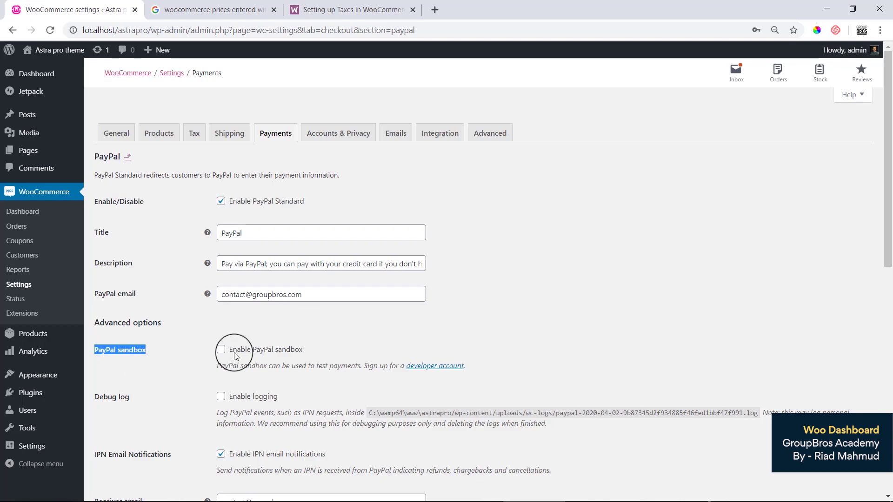
click(221, 350)
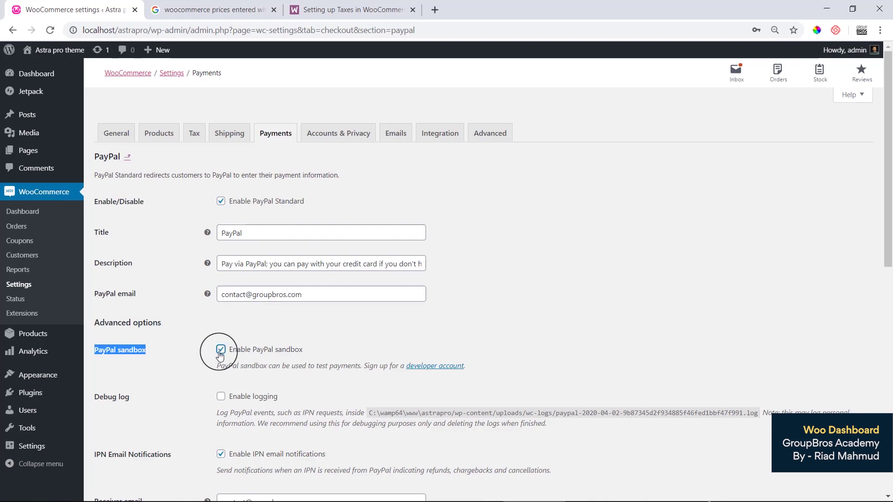
click(221, 350)
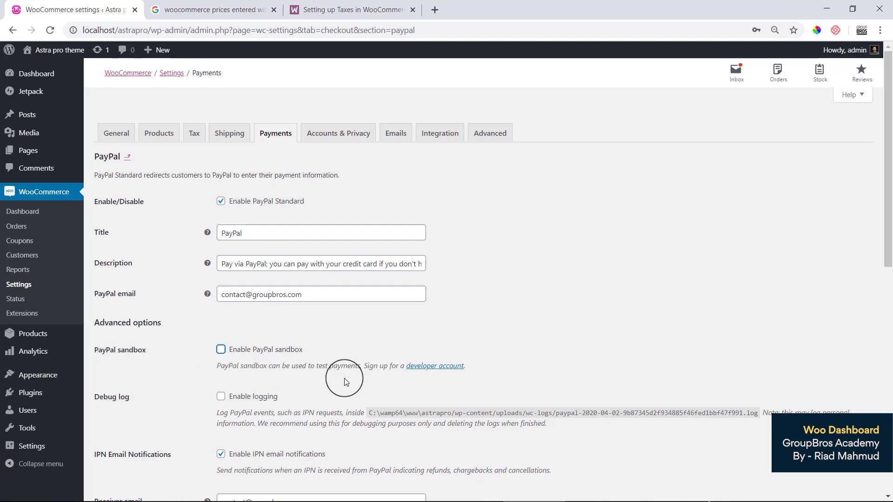
Review the remaining PayPal advanced options and API credentials, consulting the linked PayPal API Credentials guide in a separate tab
scroll(347, 379, down, 4)
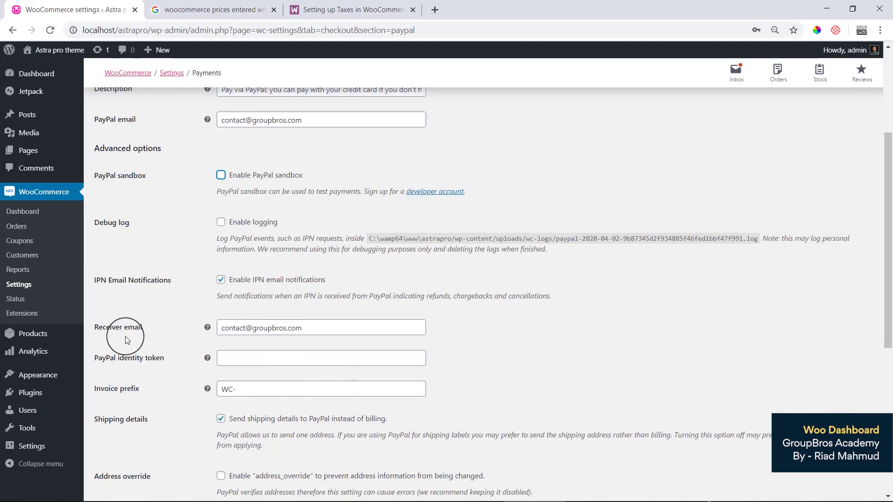
scroll(163, 390, down, 4)
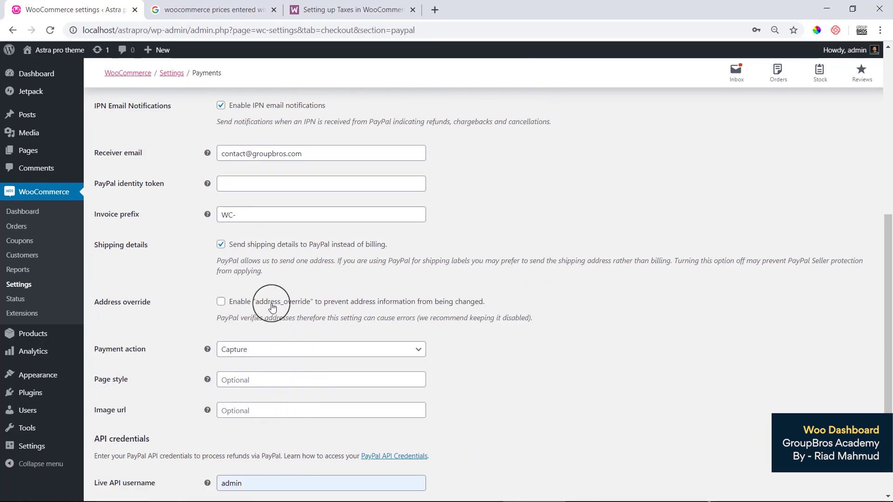
scroll(349, 319, down, 3)
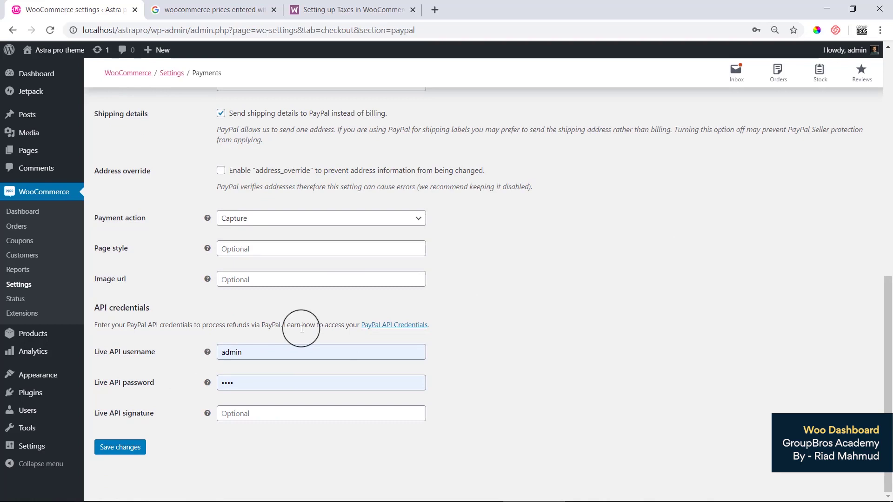
right_click(396, 332)
click(401, 338)
click(229, 5)
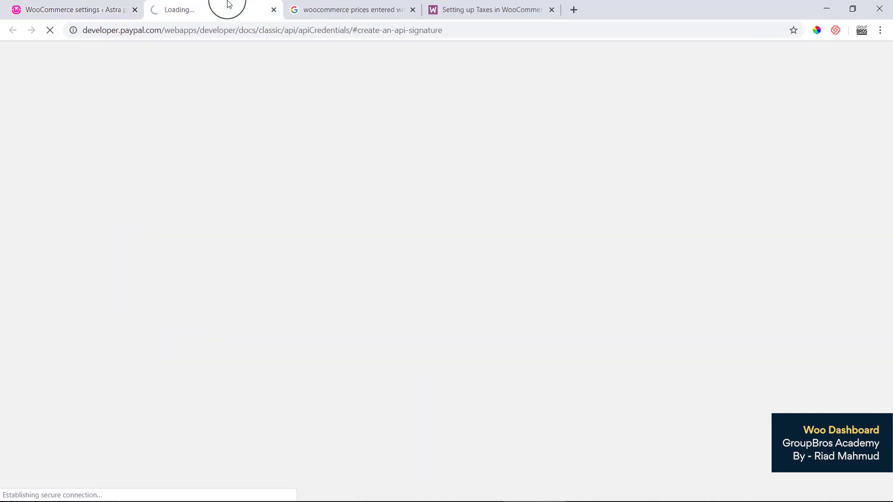
click(237, 32)
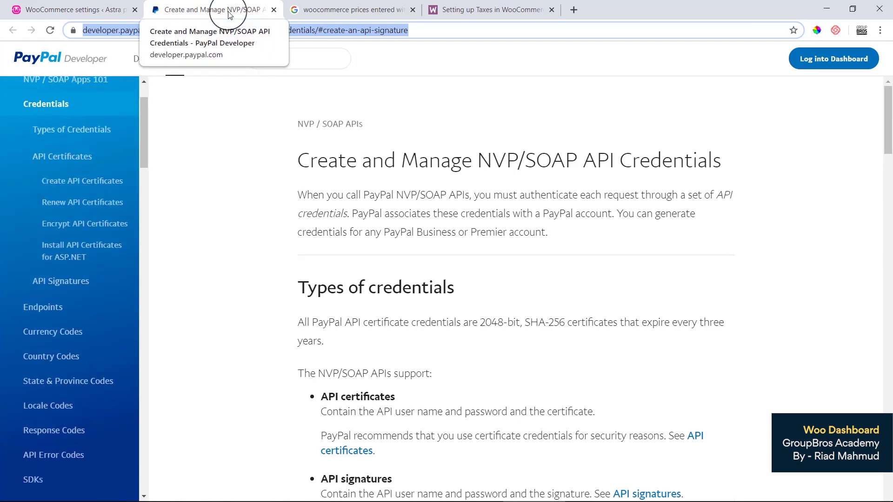
click(273, 10)
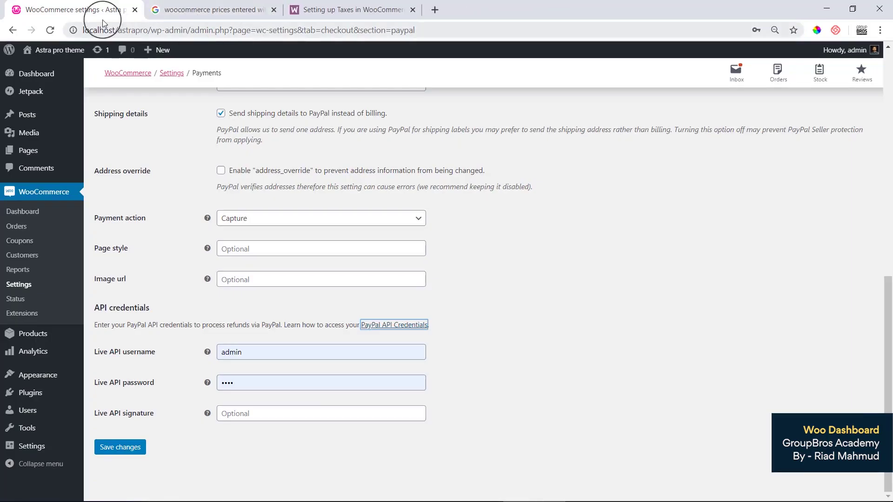
click(555, 333)
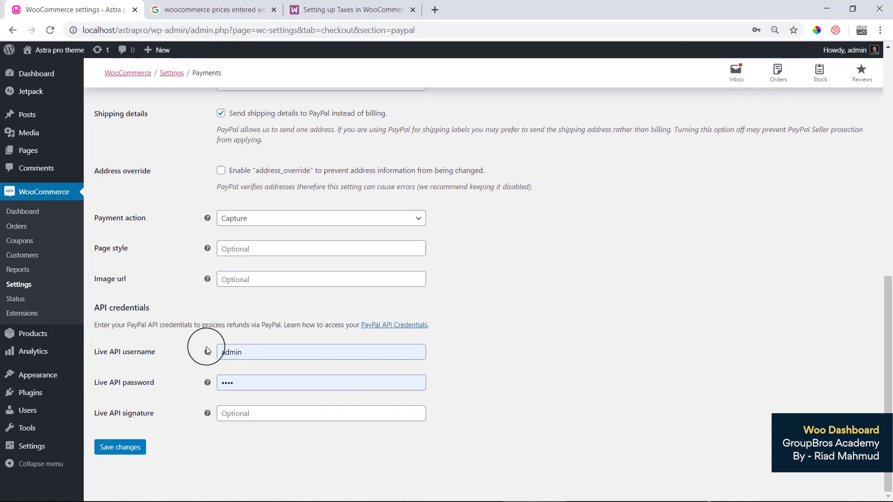
Return to the payment methods list, enable Direct bank transfer and open its settings
scroll(661, 354, up, 8)
scroll(651, 352, up, 3)
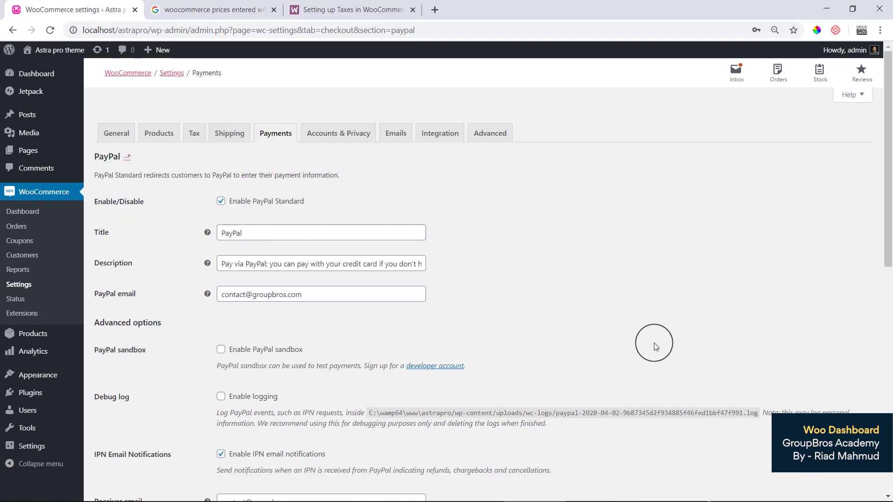
click(127, 159)
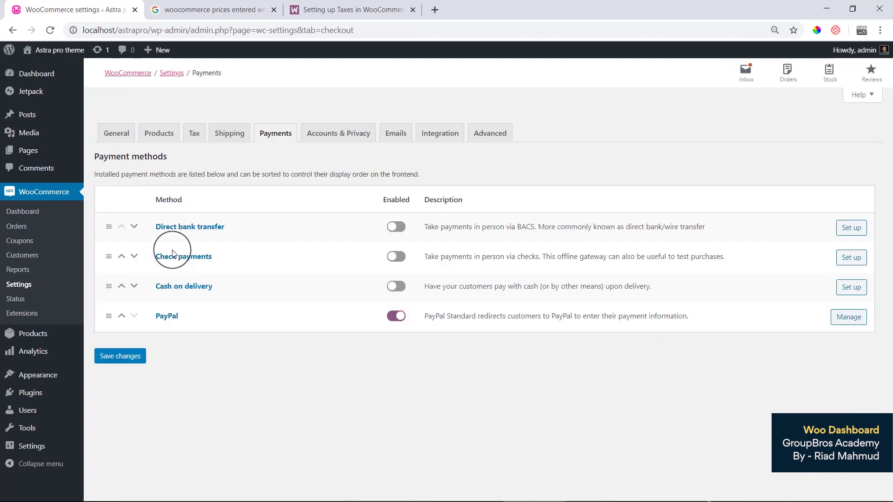
click(396, 227)
click(852, 229)
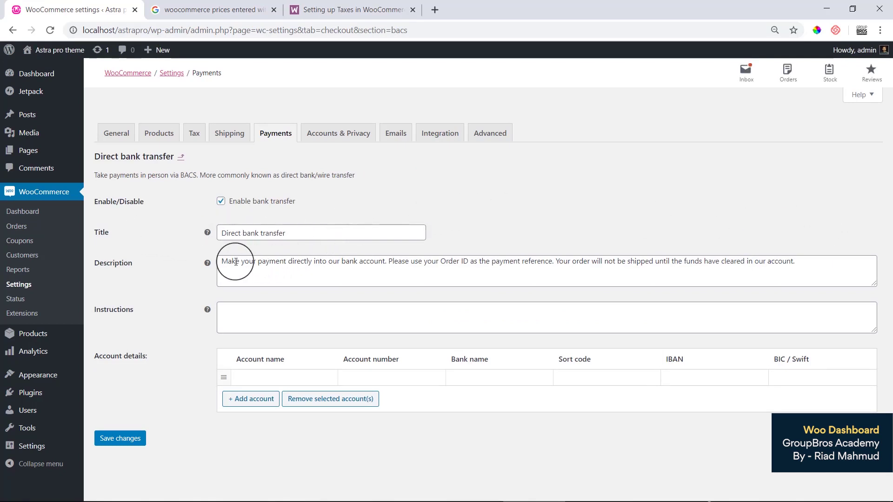
Examine the direct bank transfer description, instructions and account details fields
drag(225, 261, 889, 264)
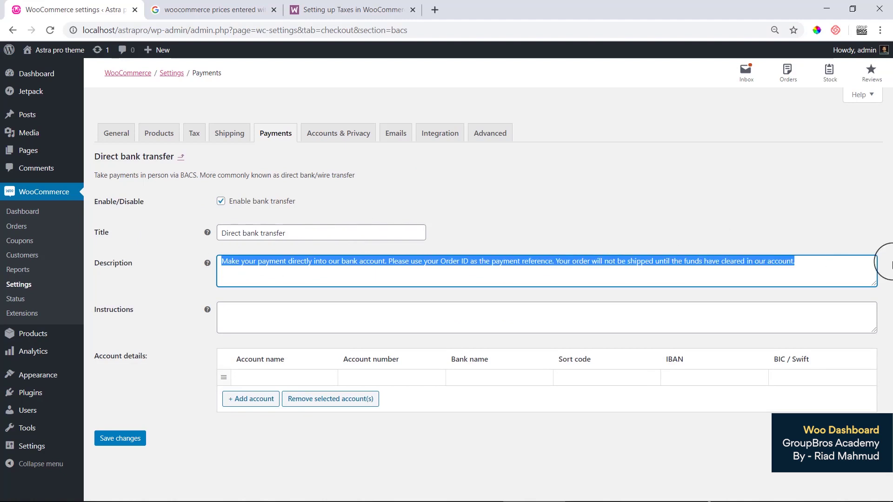
click(242, 318)
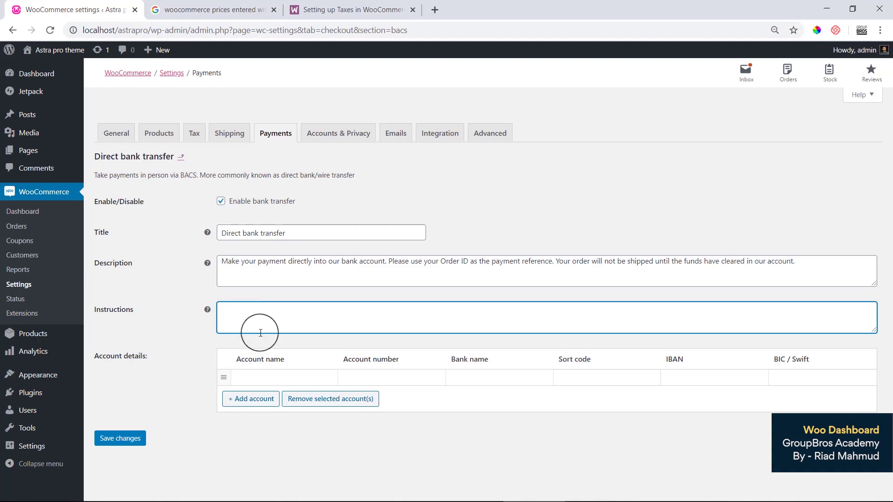
click(248, 377)
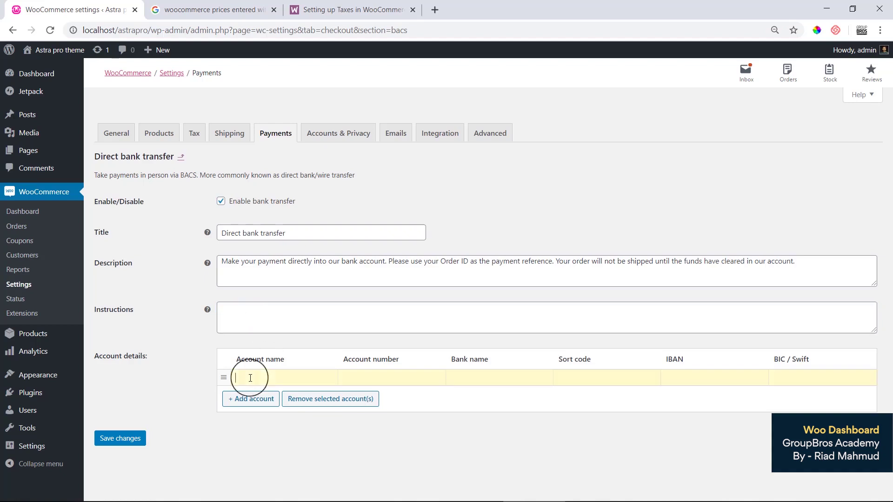
click(377, 378)
click(474, 378)
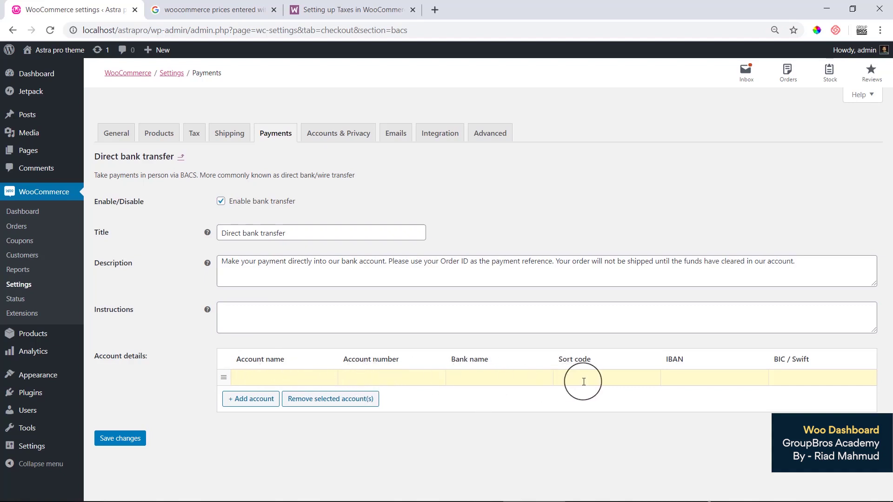
click(702, 377)
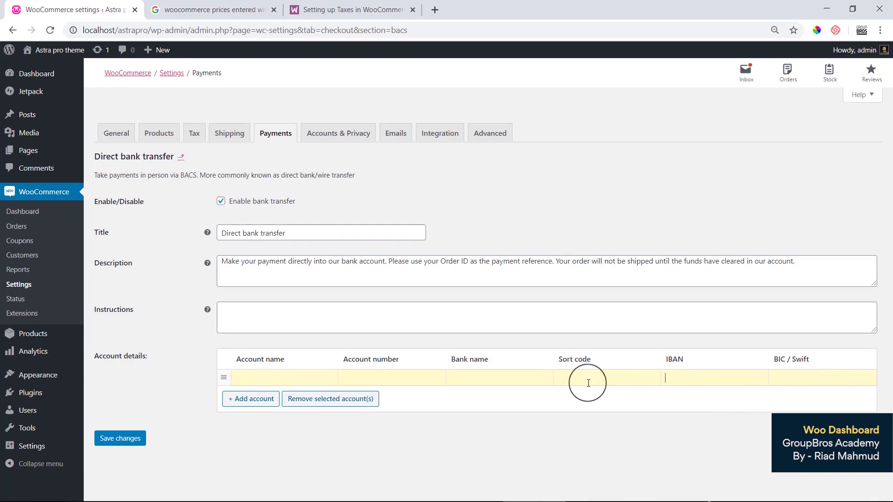
click(623, 385)
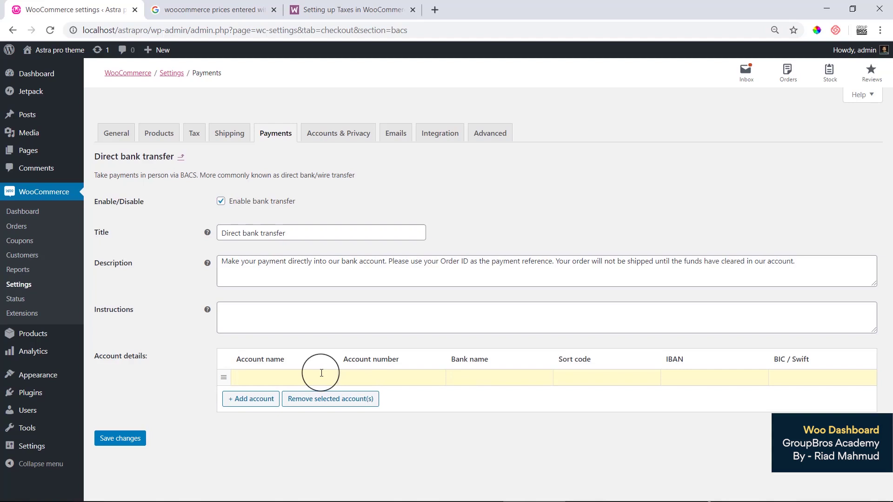
Return to the payment methods list and examine the Cash on delivery settings, including the shipping methods field
click(181, 158)
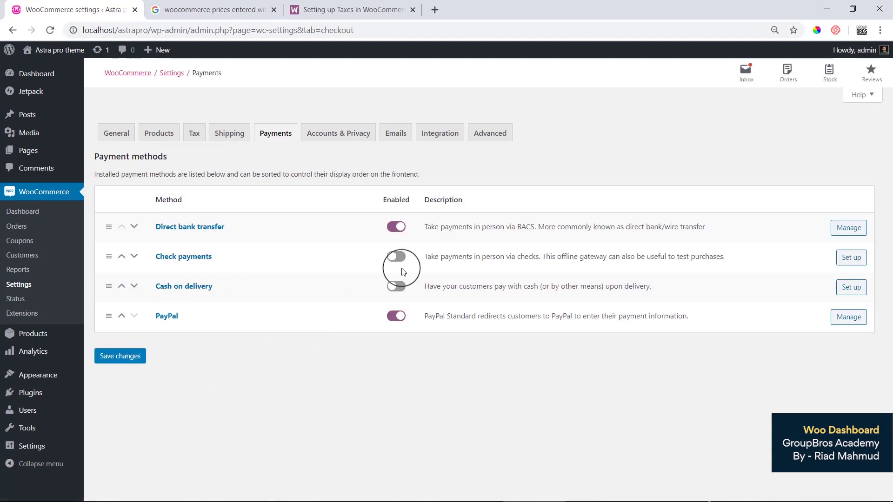
click(858, 290)
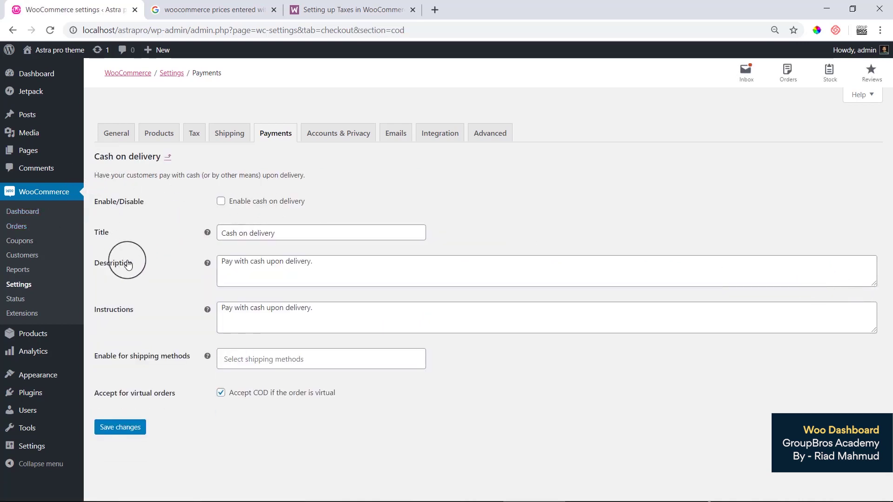
click(261, 362)
click(518, 377)
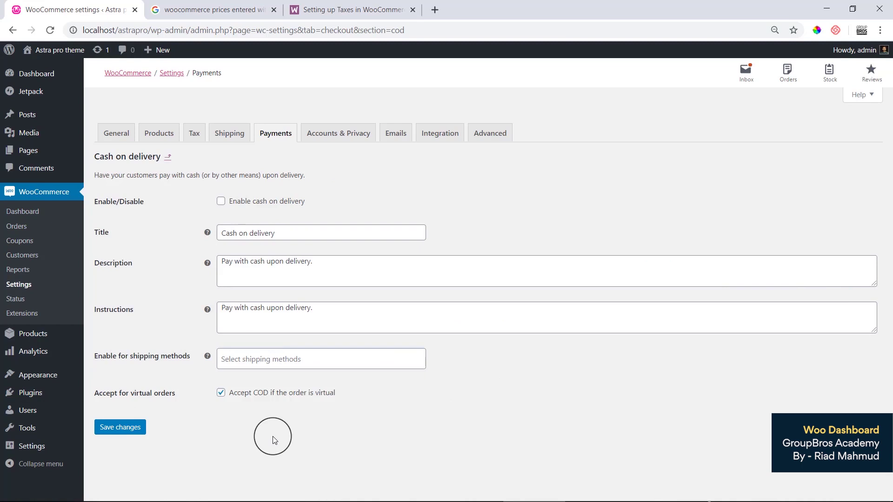
In the Accounts & Privacy settings, allow customers to log into an existing account during checkout while keeping guest orders allowed
click(341, 142)
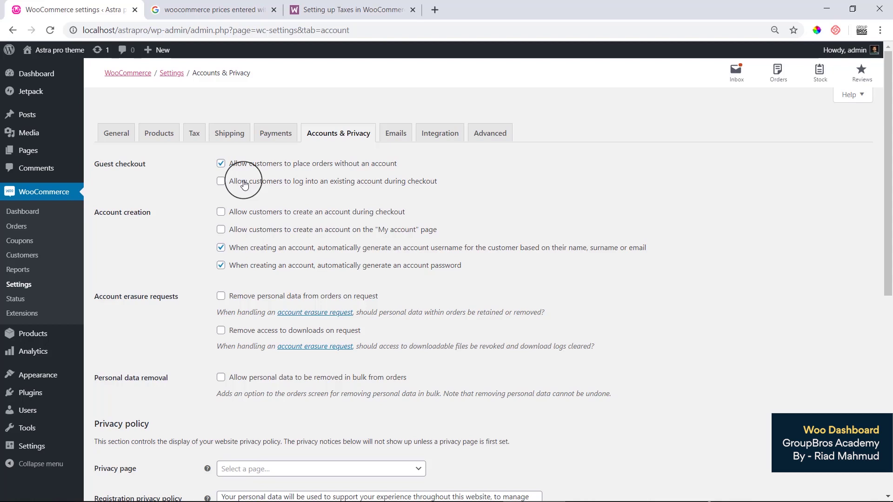
click(244, 184)
click(220, 164)
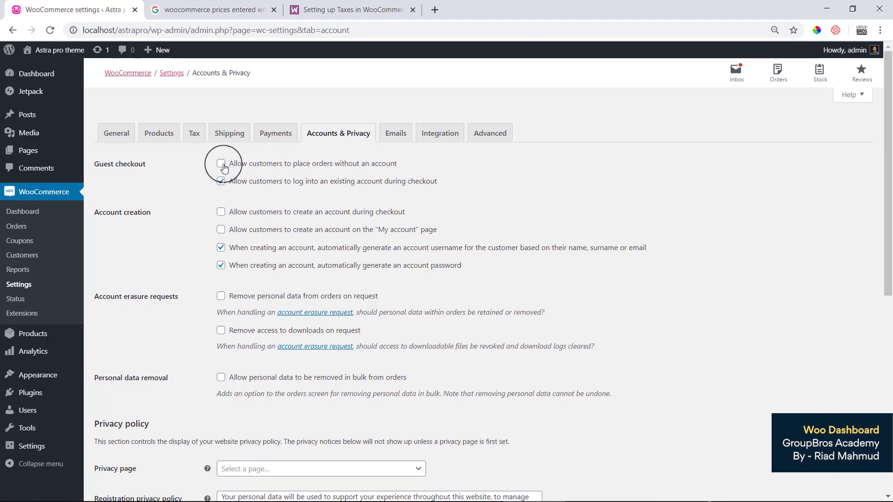
click(223, 167)
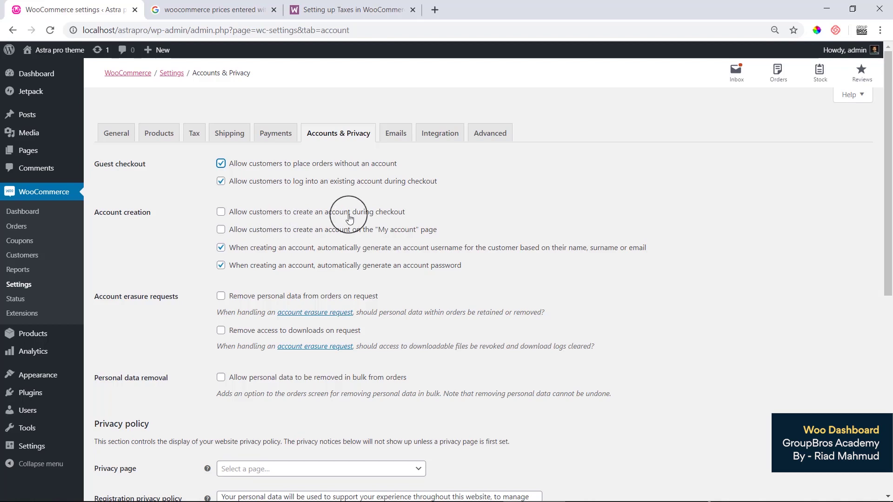
Allow customers to create an account during checkout and on the "My account" page
drag(414, 213, 233, 220)
click(221, 213)
click(193, 225)
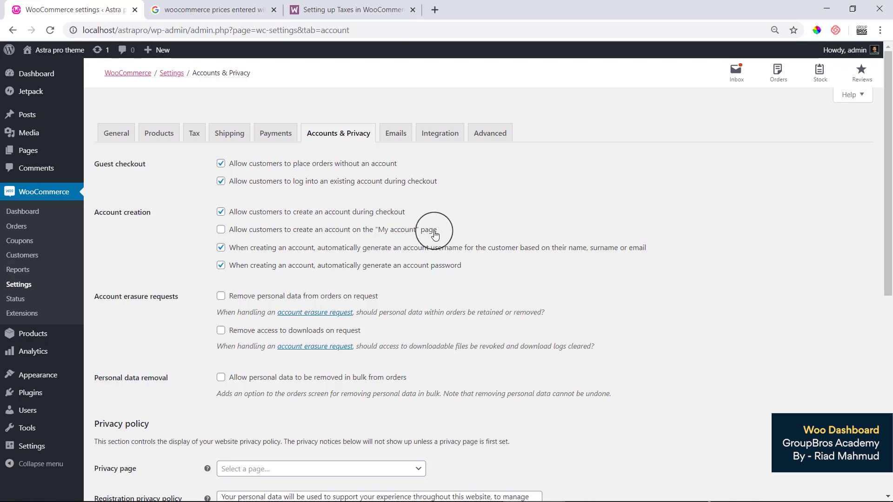
click(222, 230)
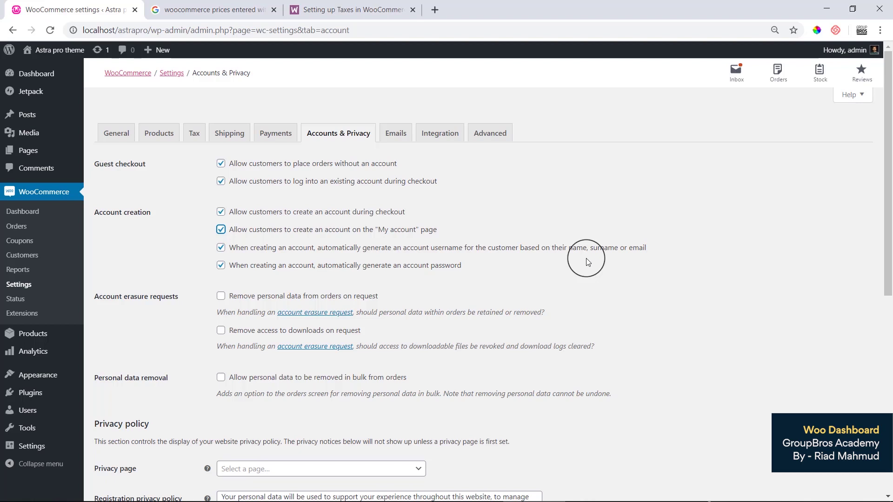
Examine the privacy policy section, including the available privacy pages and the registration privacy policy text
scroll(426, 216, down, 3)
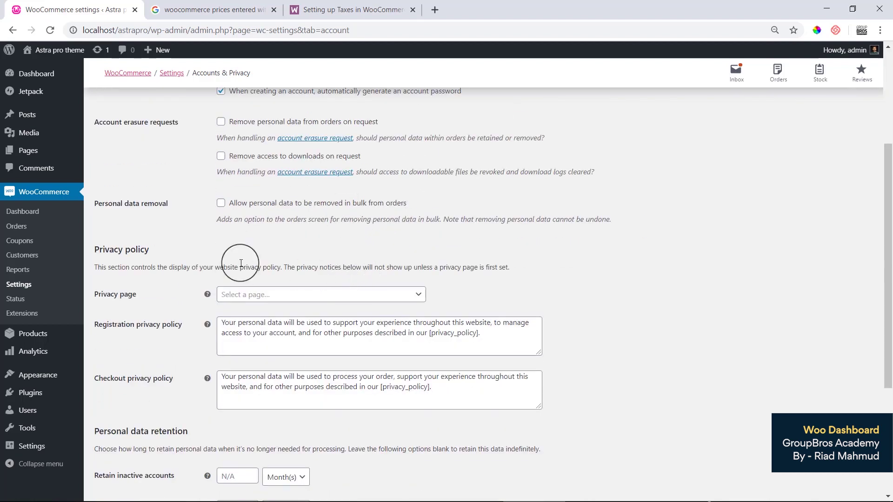
drag(149, 252, 98, 252)
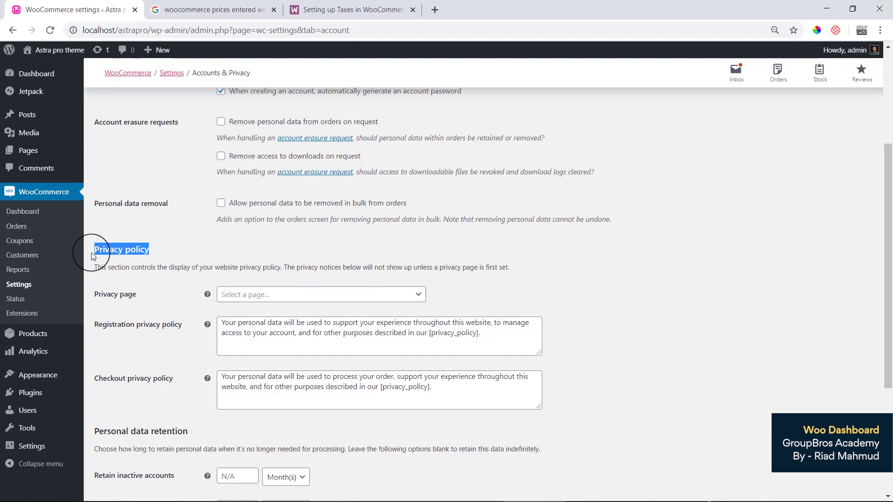
click(224, 294)
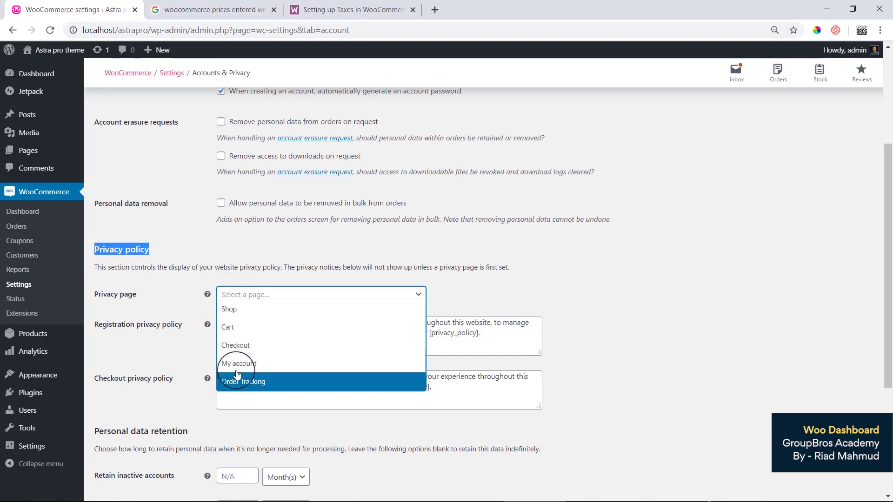
click(169, 296)
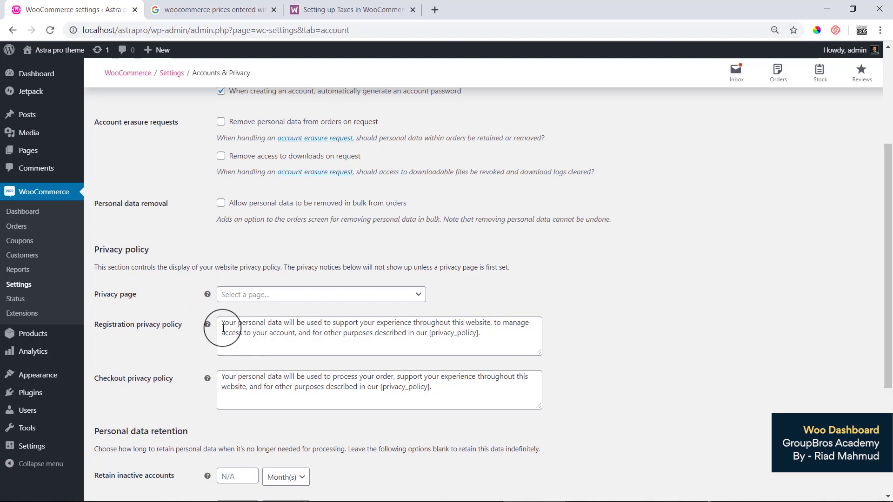
drag(223, 328, 429, 332)
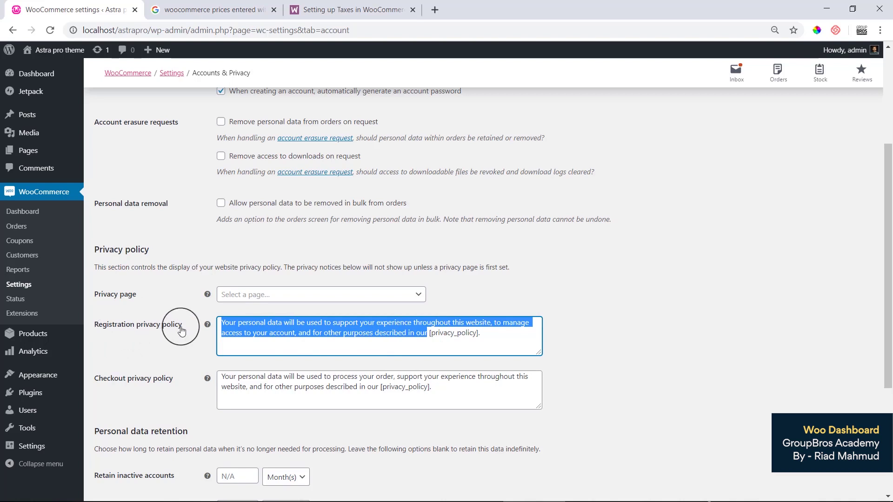
drag(494, 334, 431, 335)
click(612, 330)
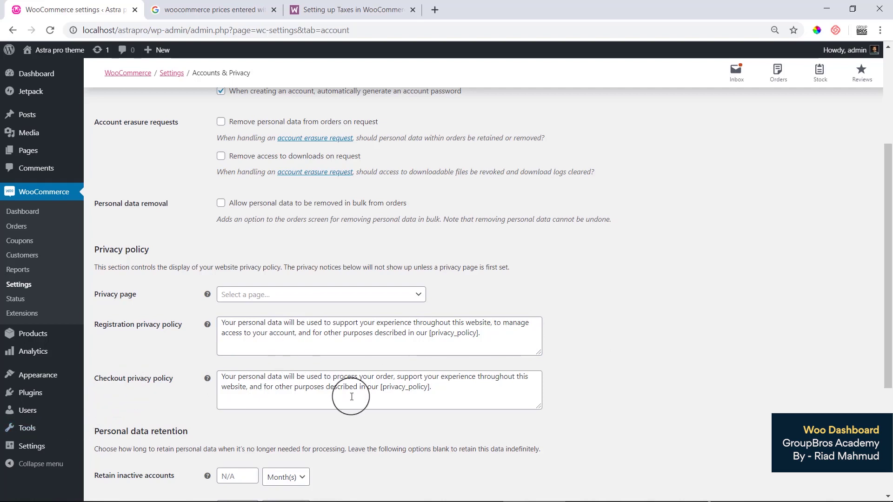
Examine the checkout privacy policy text and compare it with the registration privacy policy text
click(456, 388)
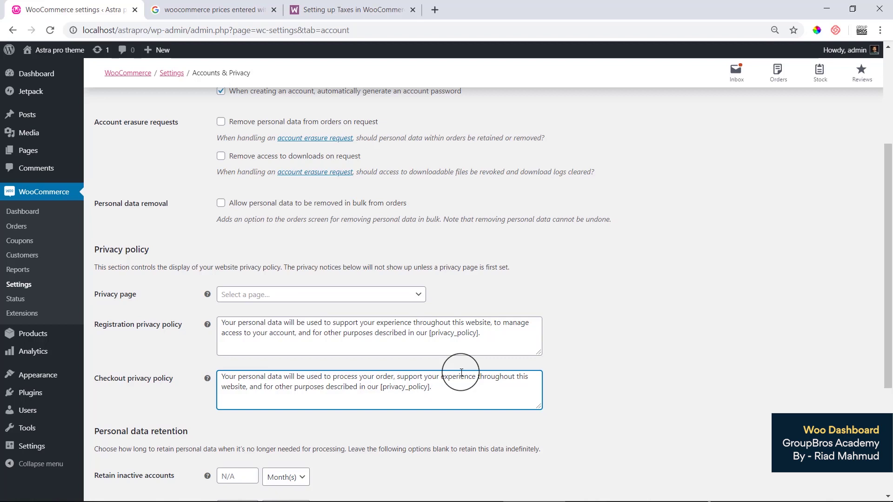
scroll(461, 374, up, 3)
scroll(463, 380, down, 9)
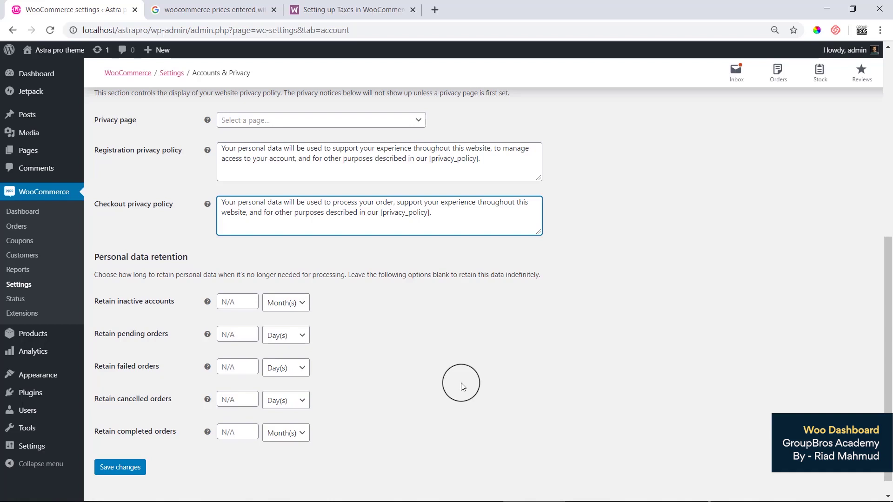
drag(98, 205, 179, 207)
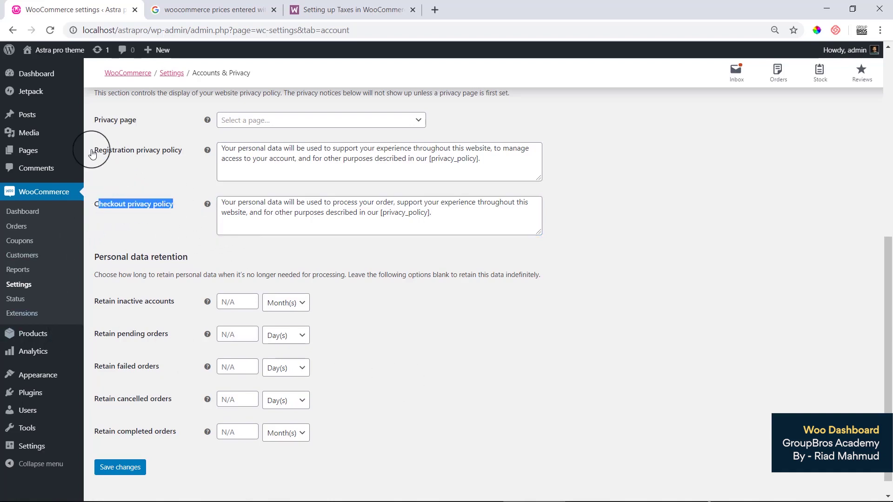
drag(99, 151, 182, 151)
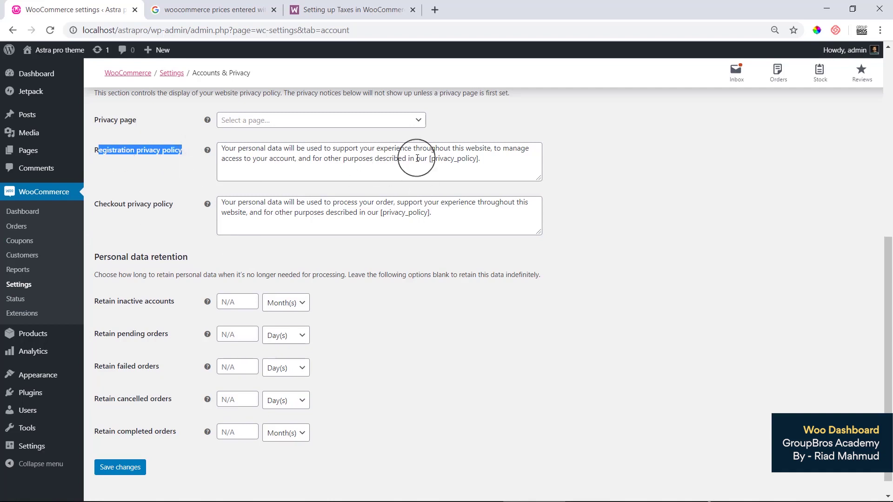
drag(427, 158, 228, 151)
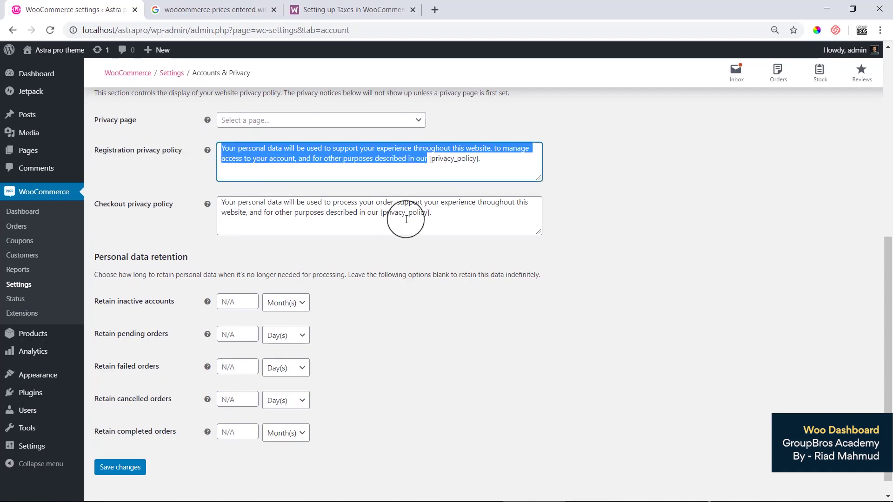
drag(378, 213, 180, 197)
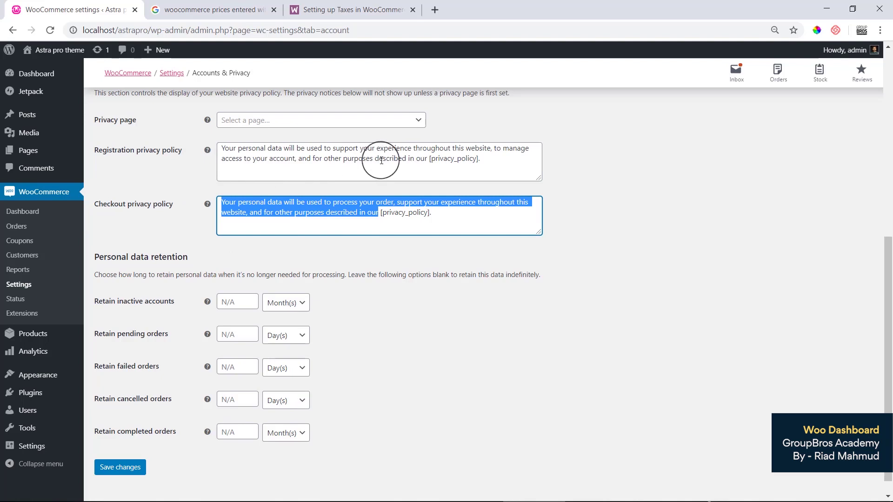
drag(428, 159, 155, 129)
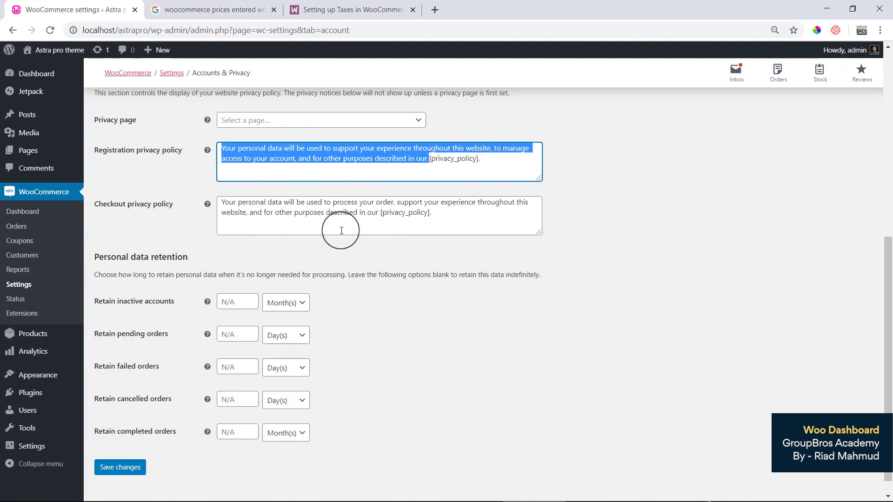
drag(541, 236, 566, 245)
click(600, 339)
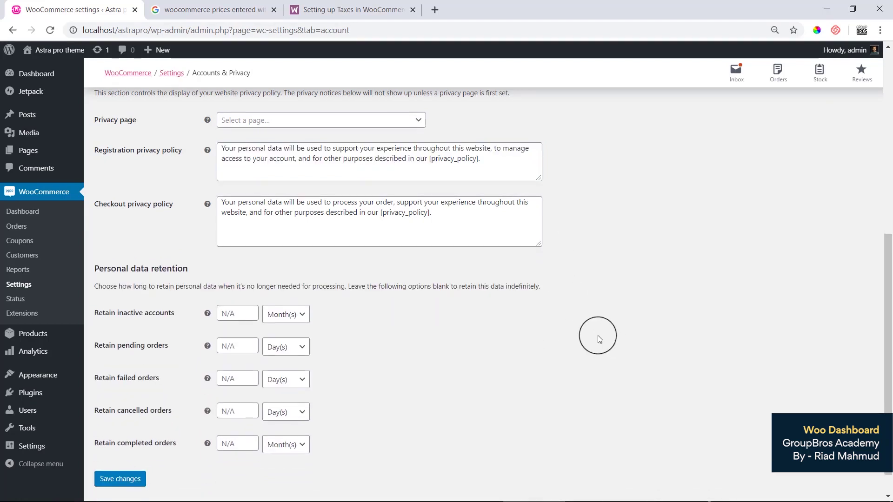
Check the personal data retention options, leaving them blank, and save the Accounts & Privacy settings
drag(111, 269, 188, 270)
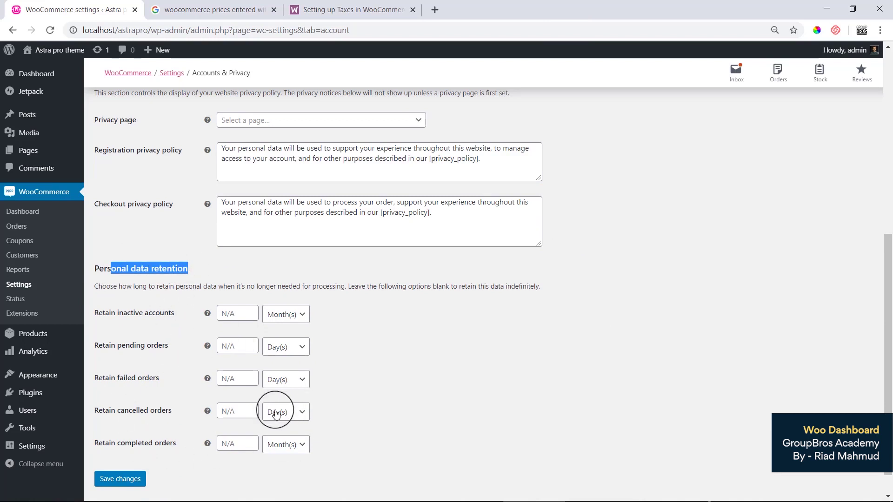
scroll(405, 409, up, 8)
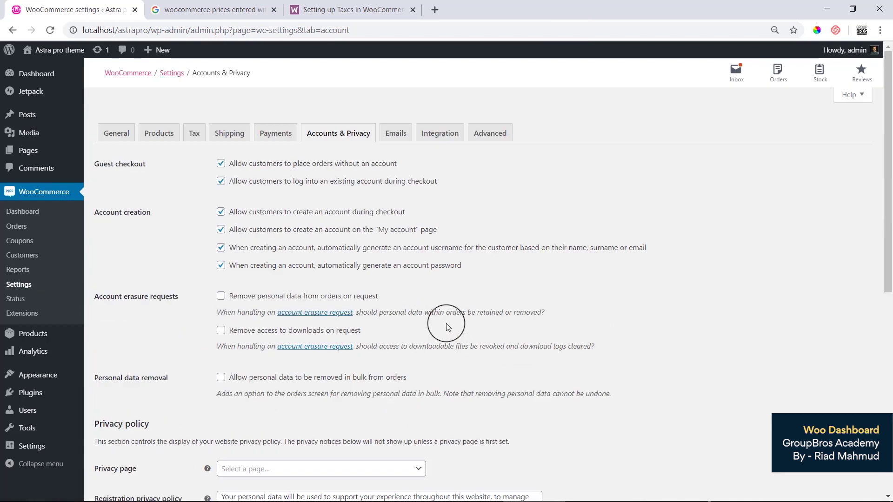
scroll(445, 322, down, 8)
click(131, 451)
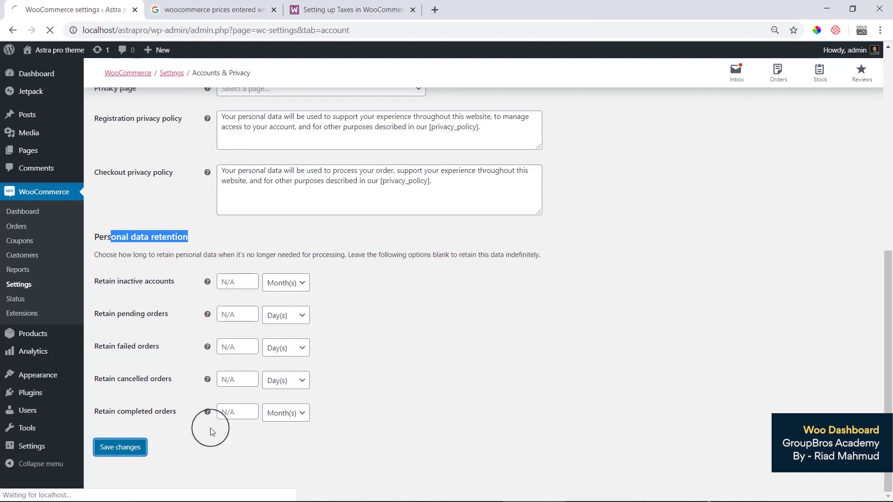